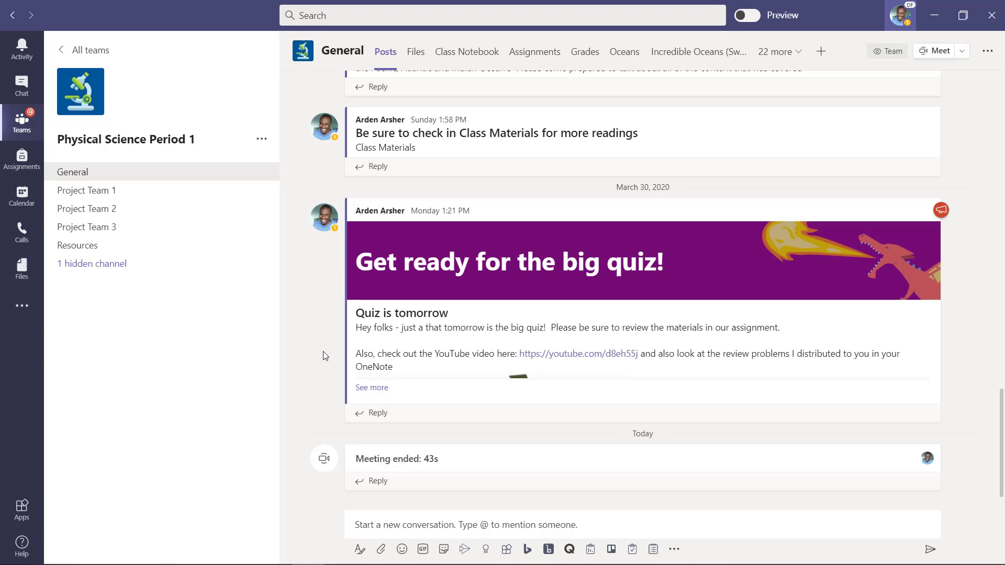
Bring up the full list of Teams keyboard shortcuts with Ctrl+Period
key("ctrl+period")
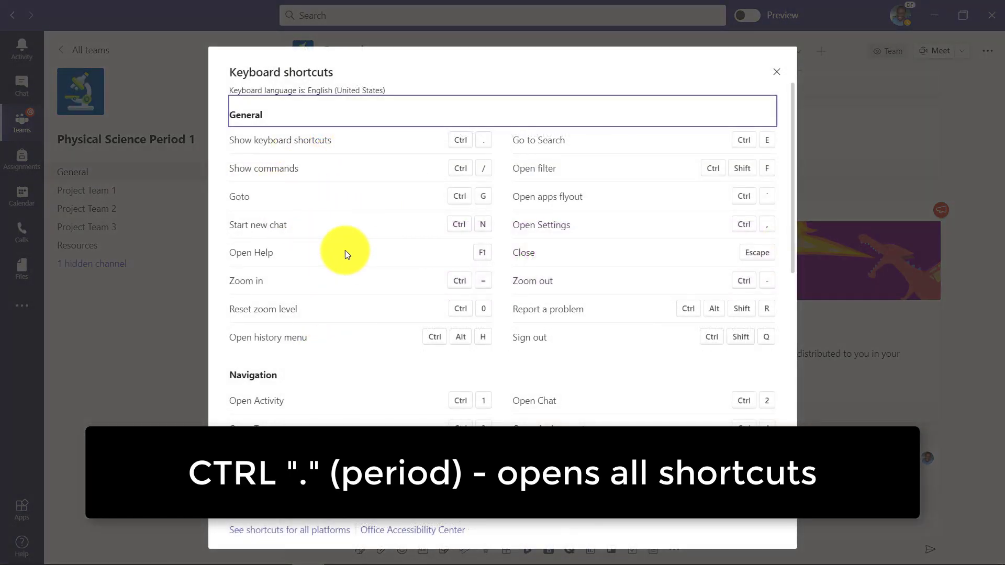
scroll(348, 254, "down", 2)
scroll(348, 254, "down", 2)
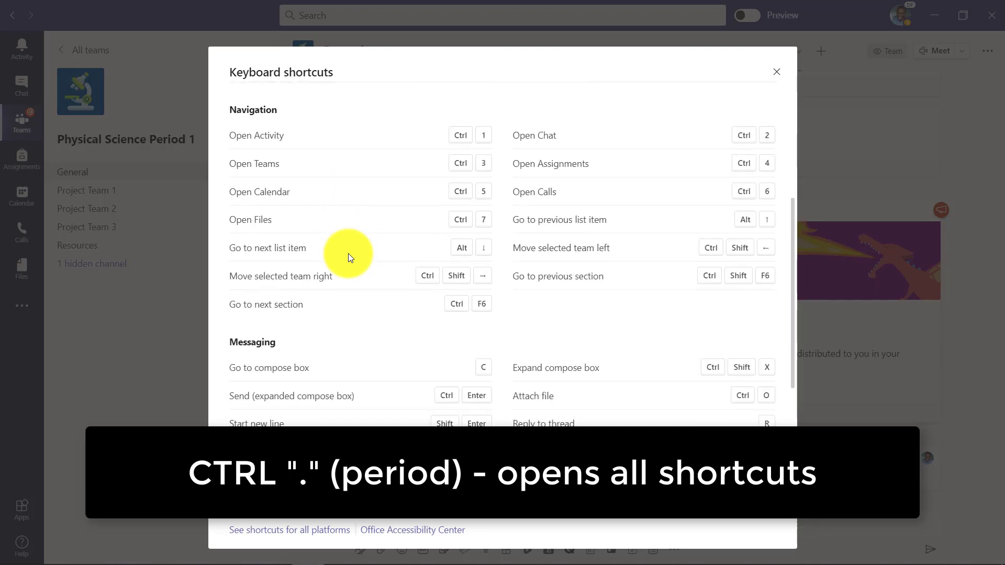
scroll(347, 253, "down", 2)
scroll(347, 254, "down", 2)
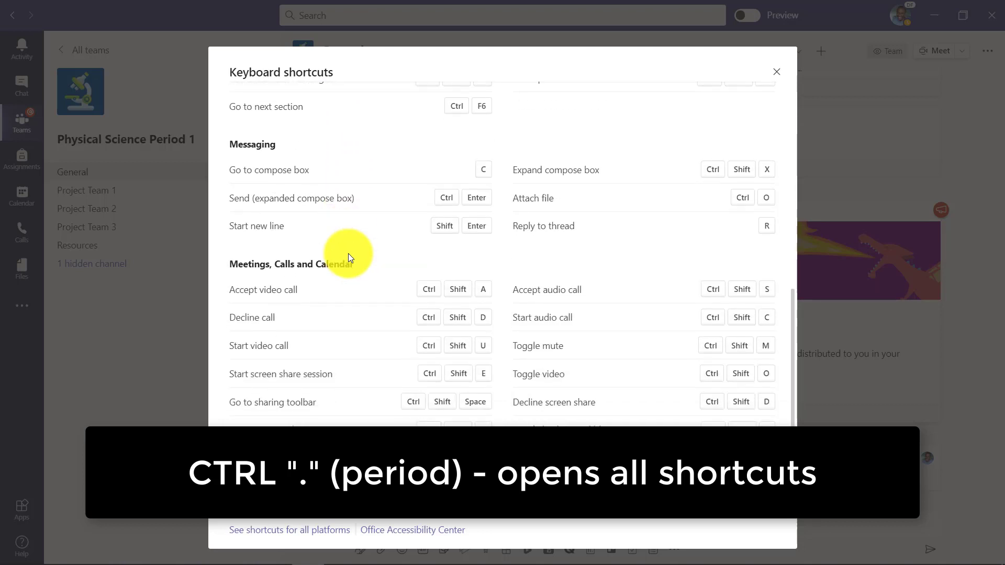
scroll(348, 254, "down", 1)
scroll(348, 254, "up", 2)
scroll(348, 254, "up", 2)
scroll(348, 254, "up", 1)
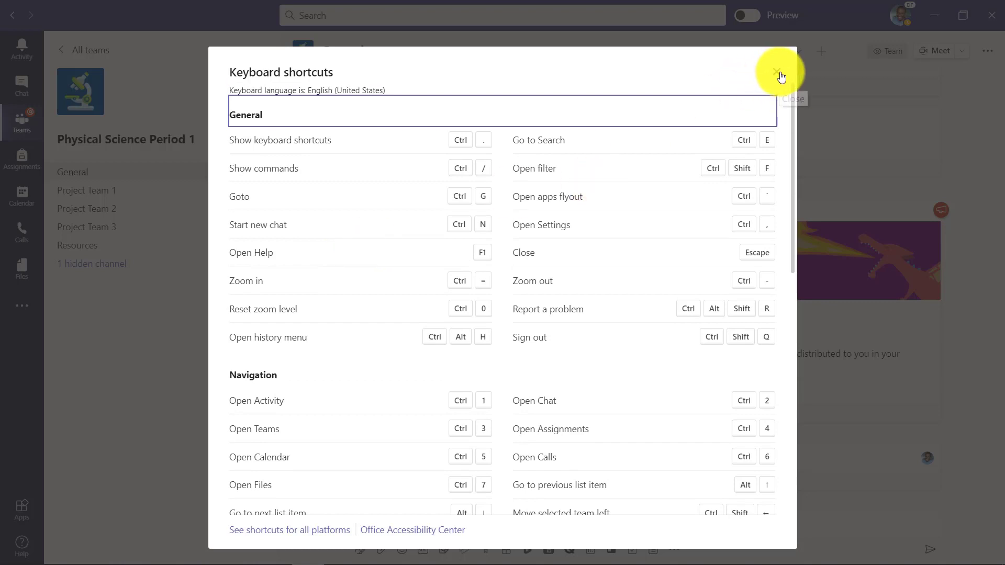
Close the shortcuts list and join the Friday Weekly Biology study group meeting from Calendar
key("Escape")
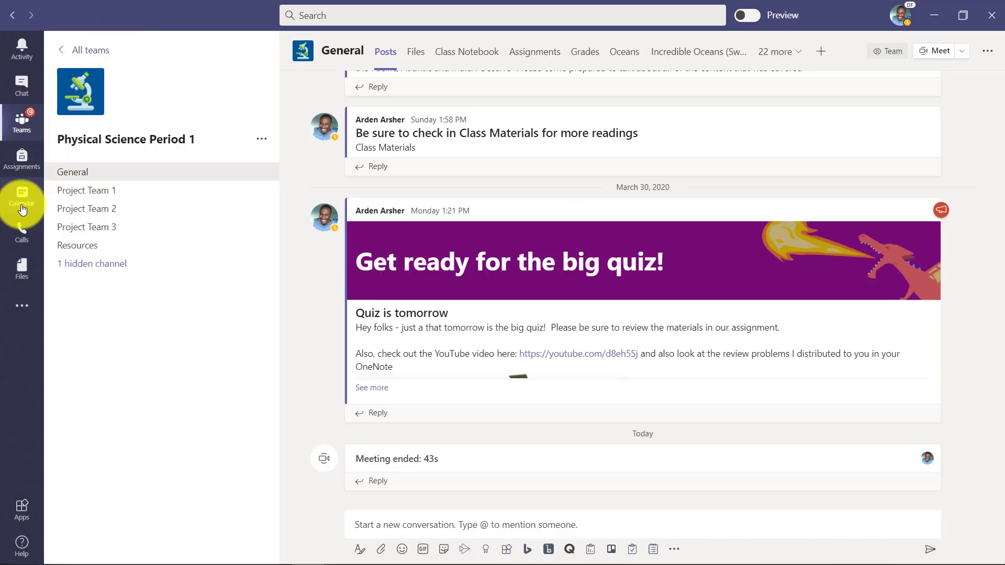
key("ctrl+5")
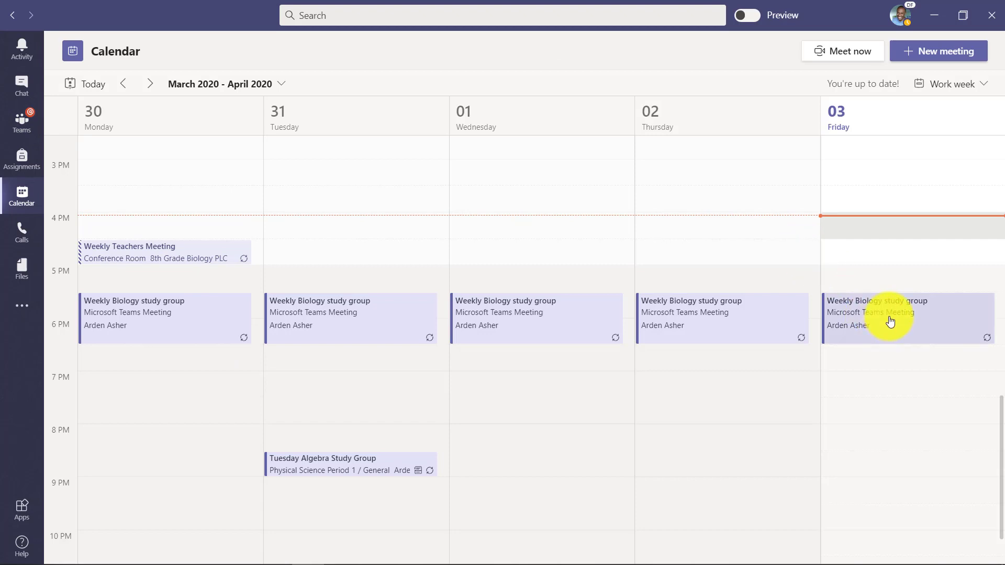
left_click(890, 320)
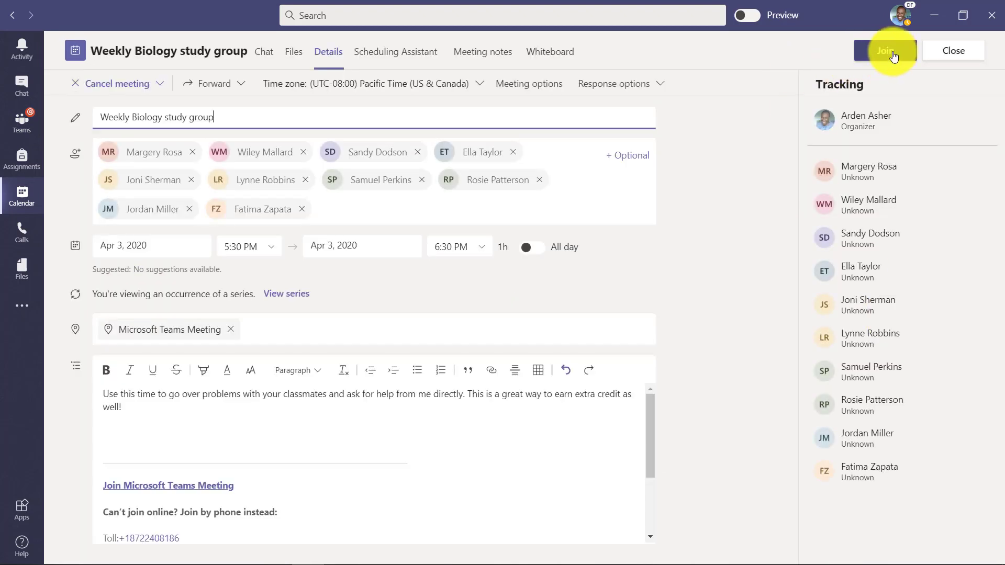
left_click(893, 53)
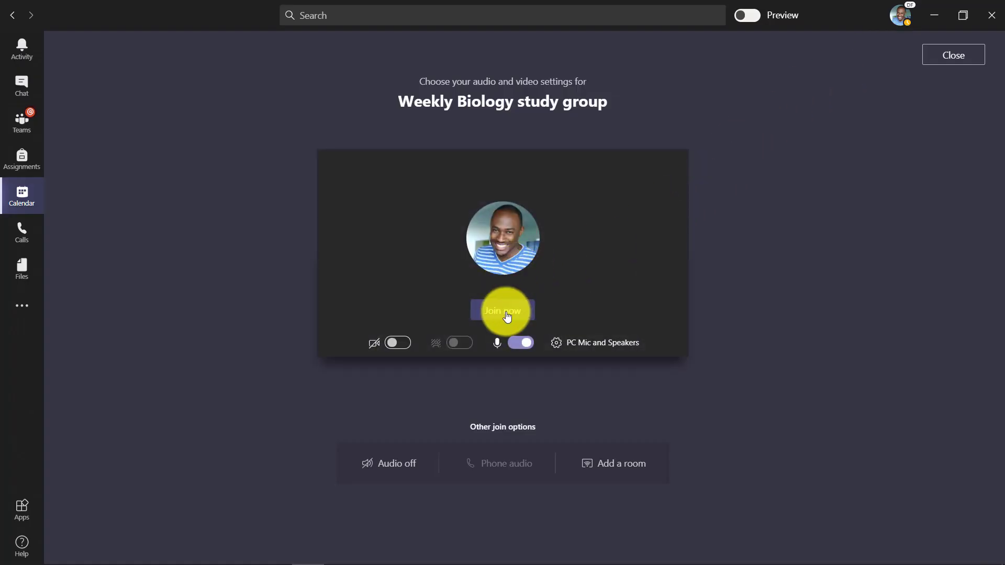
left_click(504, 314)
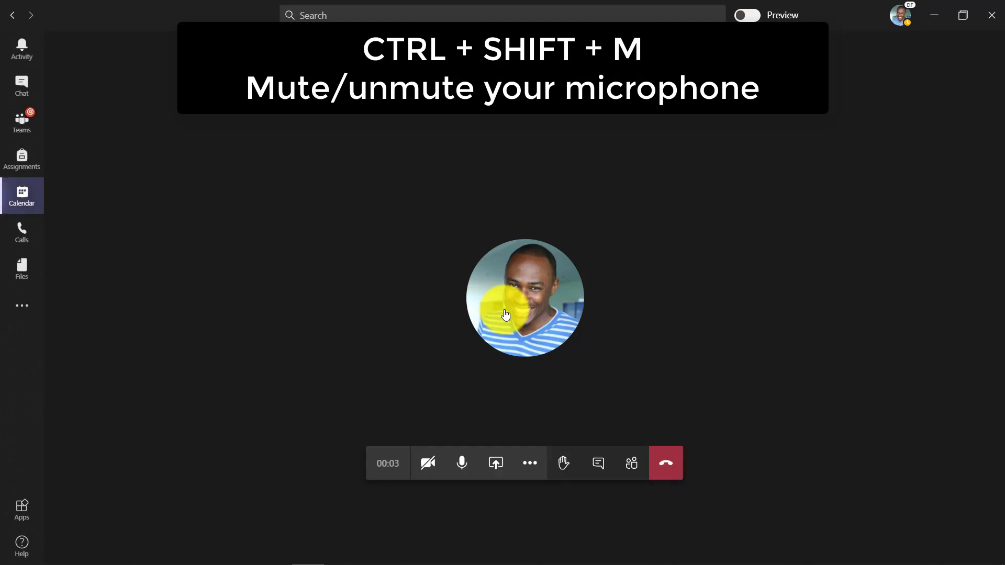
left_click(463, 465)
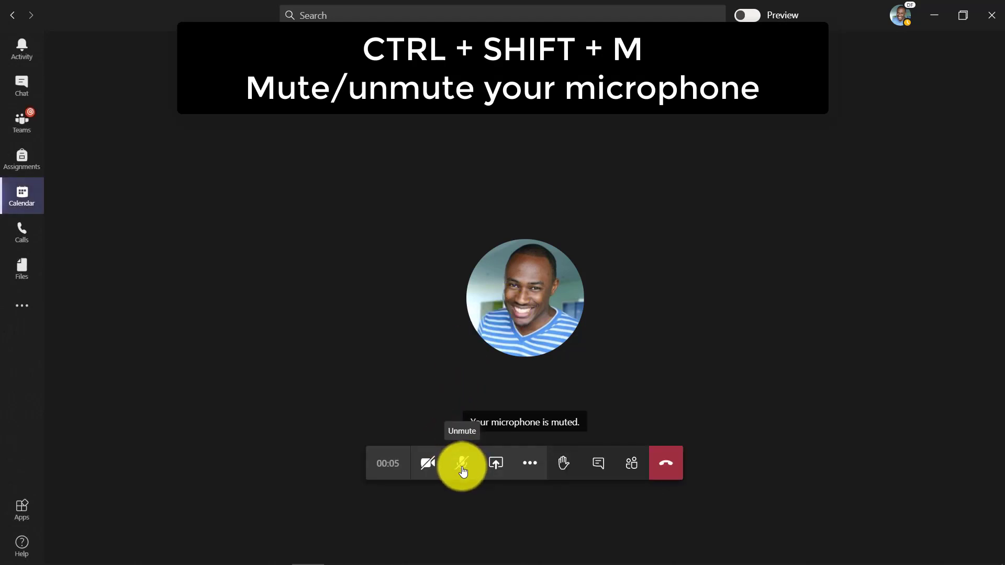
key("ctrl+shift+m")
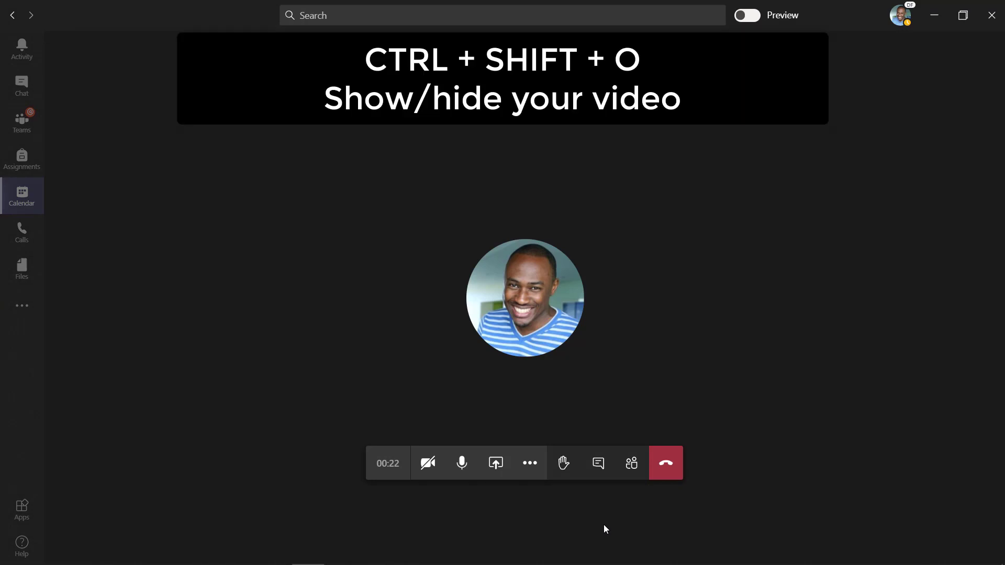
key("ctrl+shift+o")
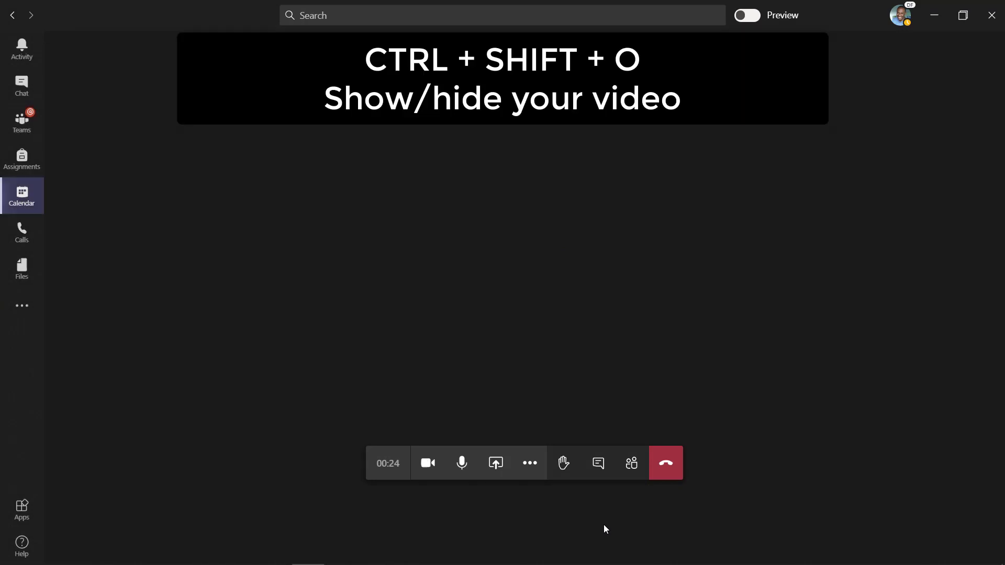
key("ctrl+shift+o")
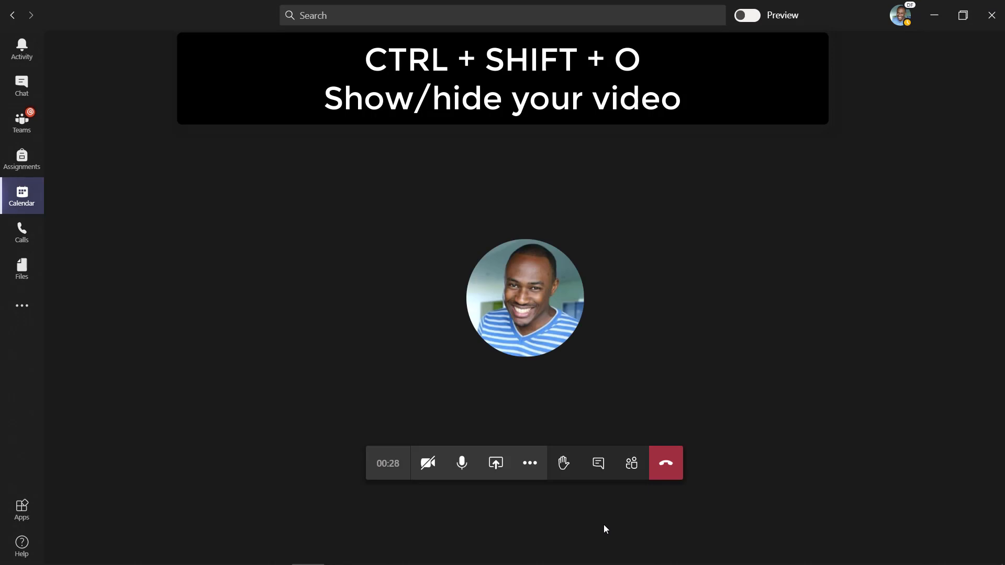
key("ctrl+shift+o")
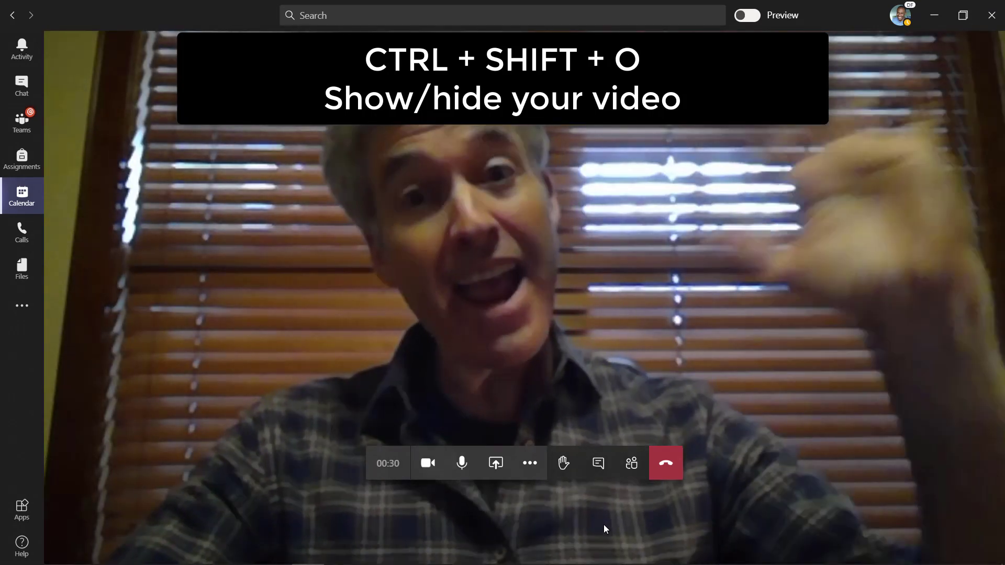
key("ctrl+shift+o")
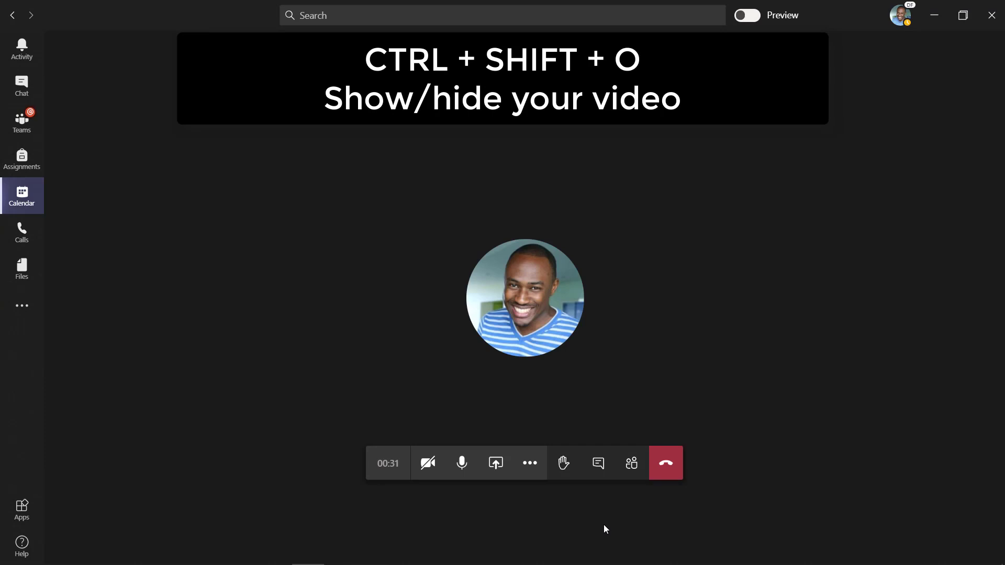
Turn the camera on, toggle background blur on and off twice, then turn the camera off
key("ctrl+shift+o")
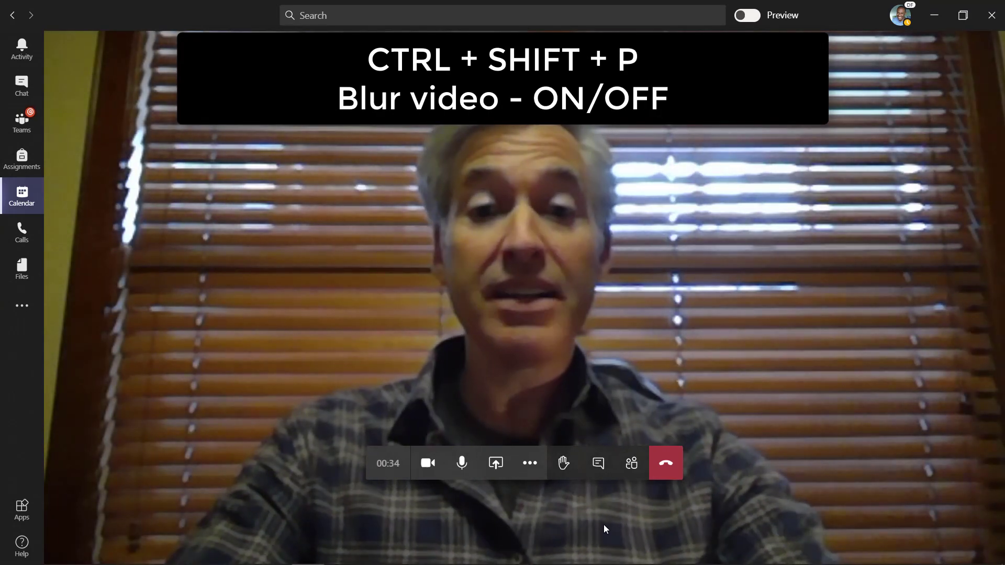
key("ctrl+shift+p")
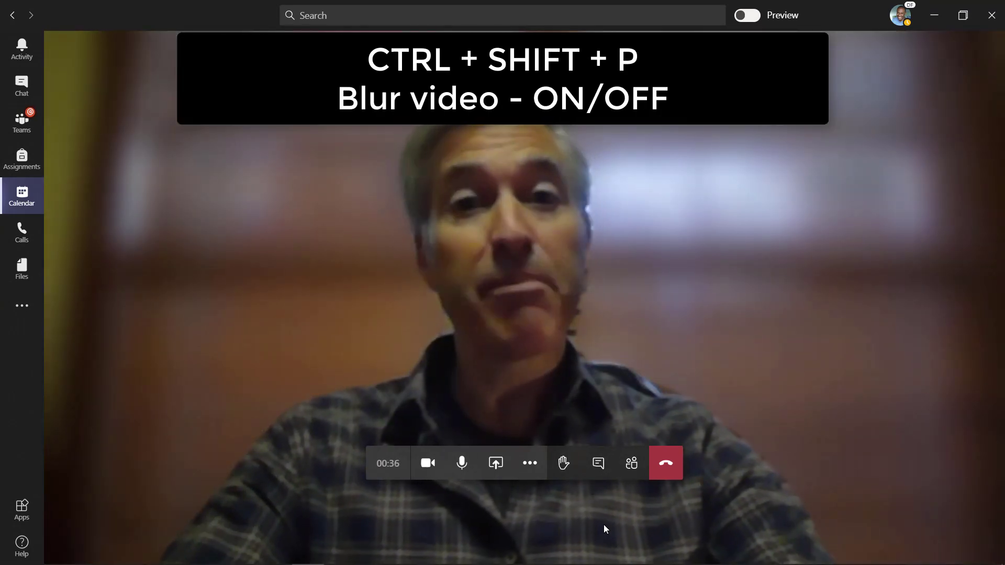
key("ctrl+shift+p")
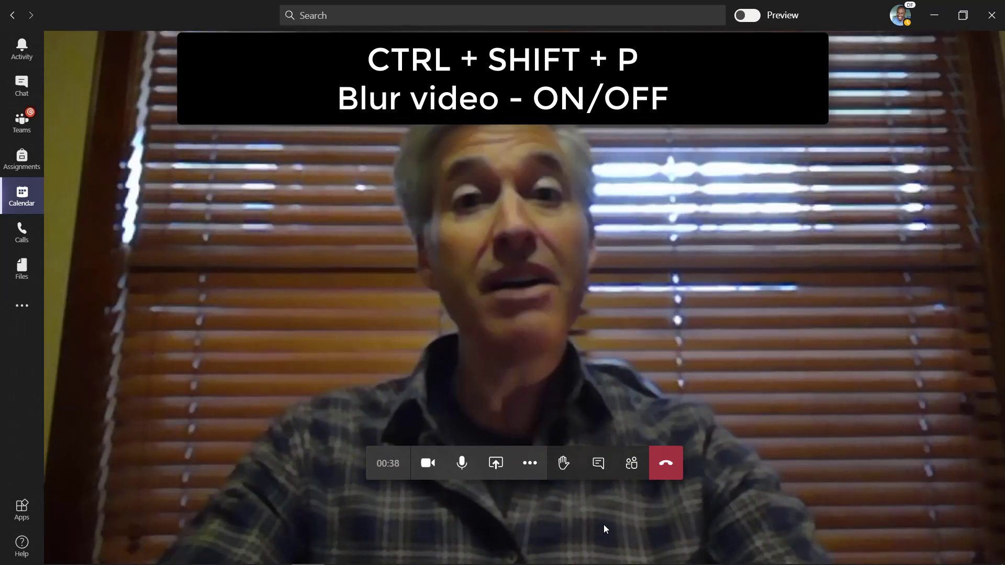
key("ctrl+shift+p")
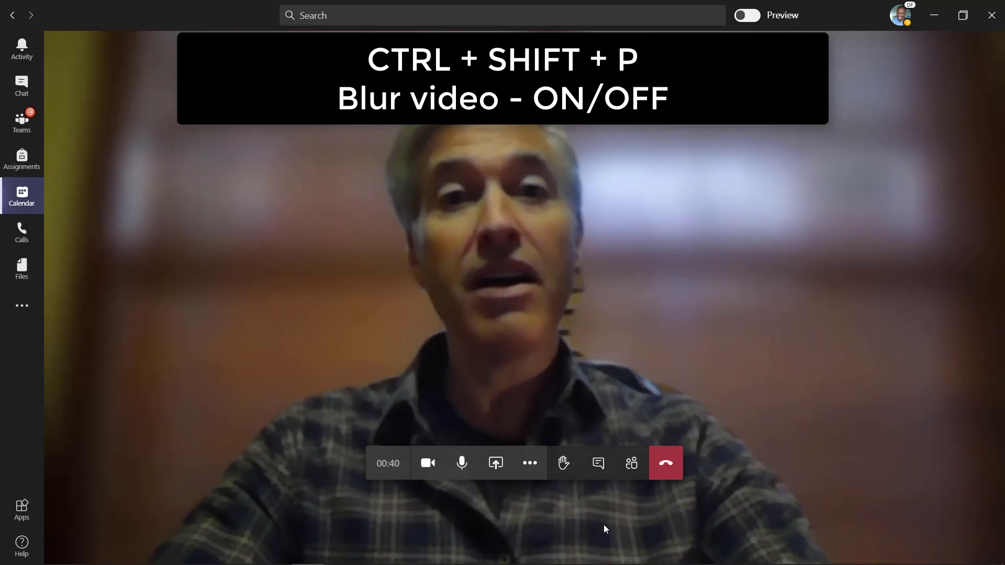
key("ctrl+shift+p")
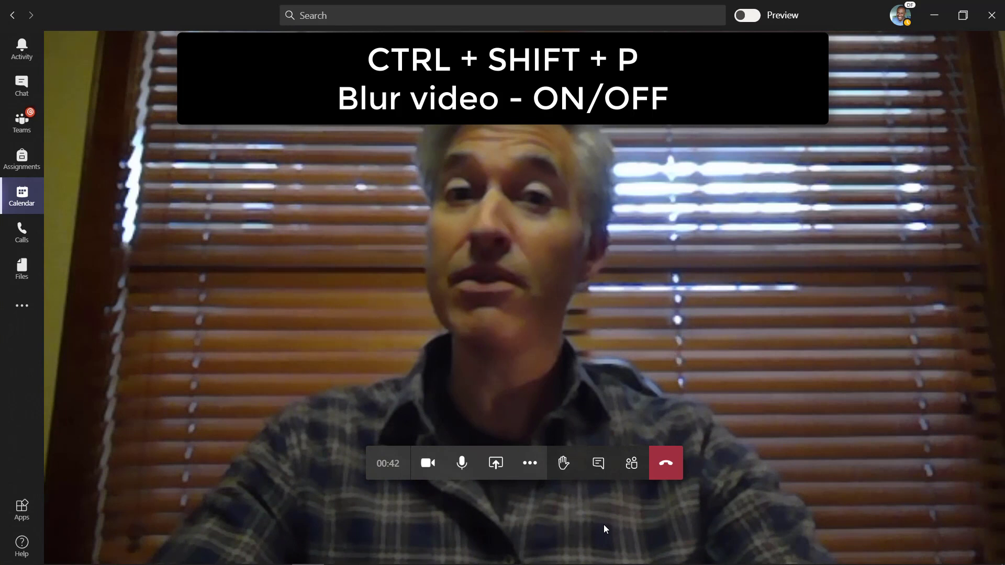
key("ctrl+shift+o")
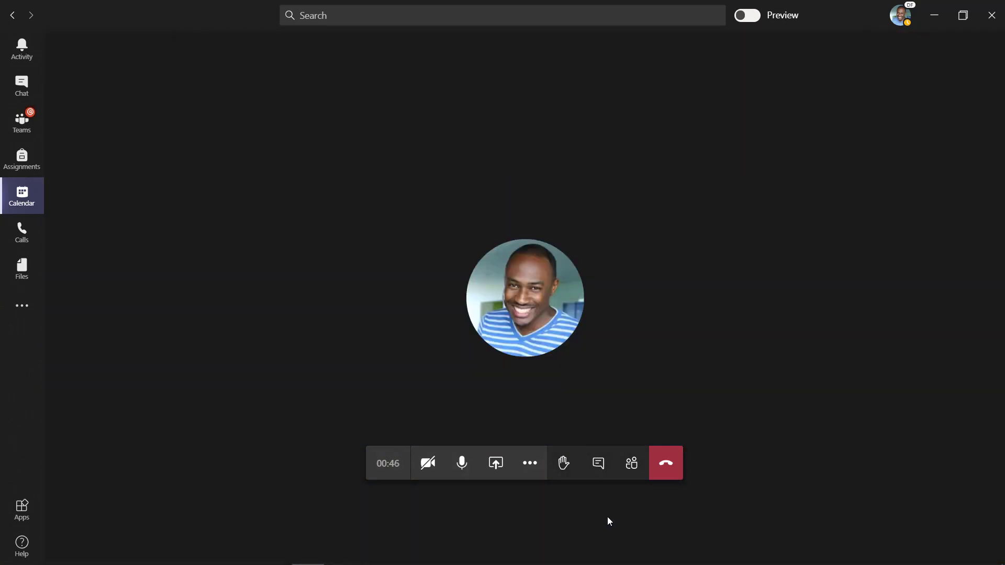
Leave the meeting and enlarge the Teams interface by three zoom steps
left_click(671, 470)
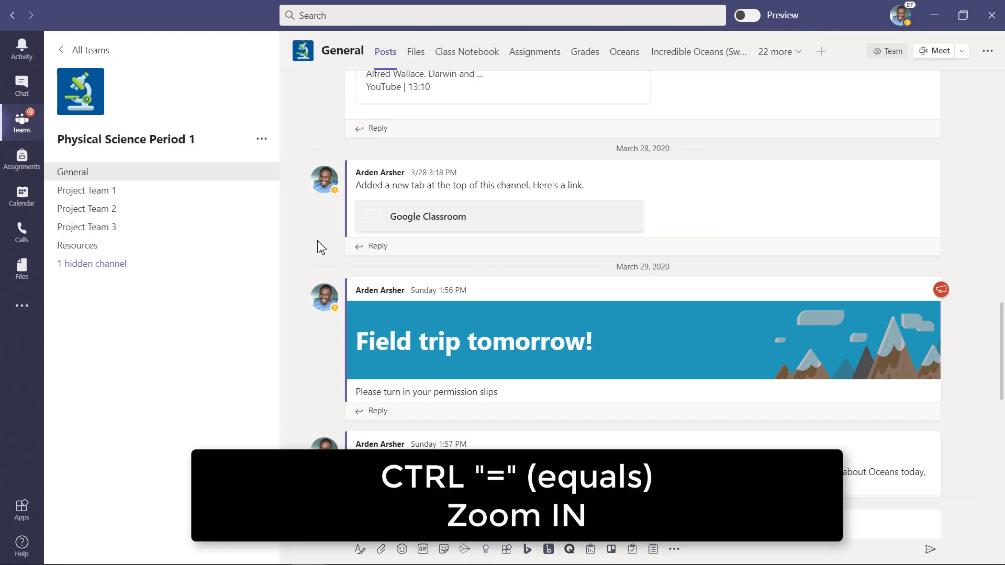
key("ctrl+equal")
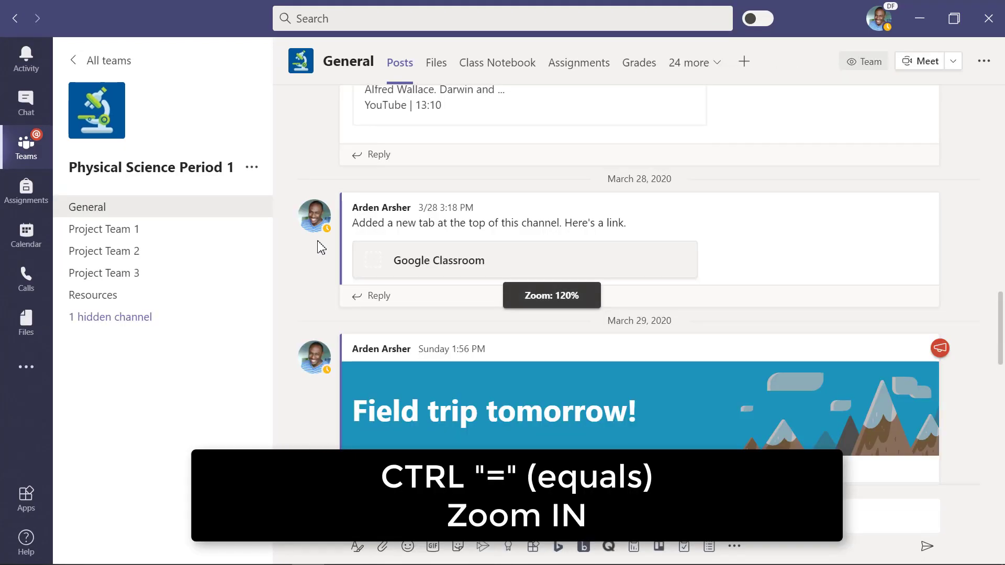
key("ctrl+equal")
key("ctrl+equal")
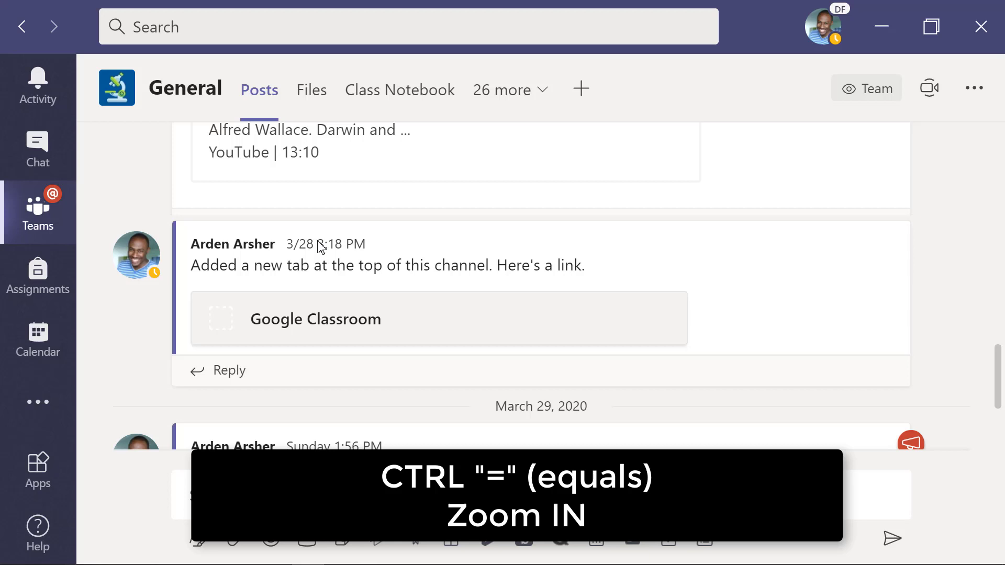
key("ctrl+equal")
key("ctrl+equal")
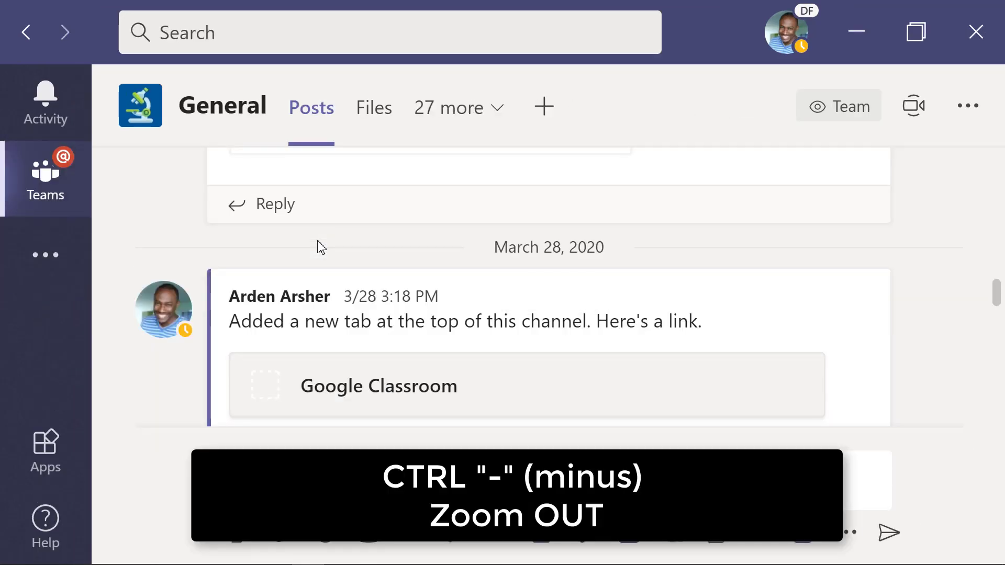
Shrink the interface four steps to below normal size, then enlarge it two steps
key("ctrl+minus")
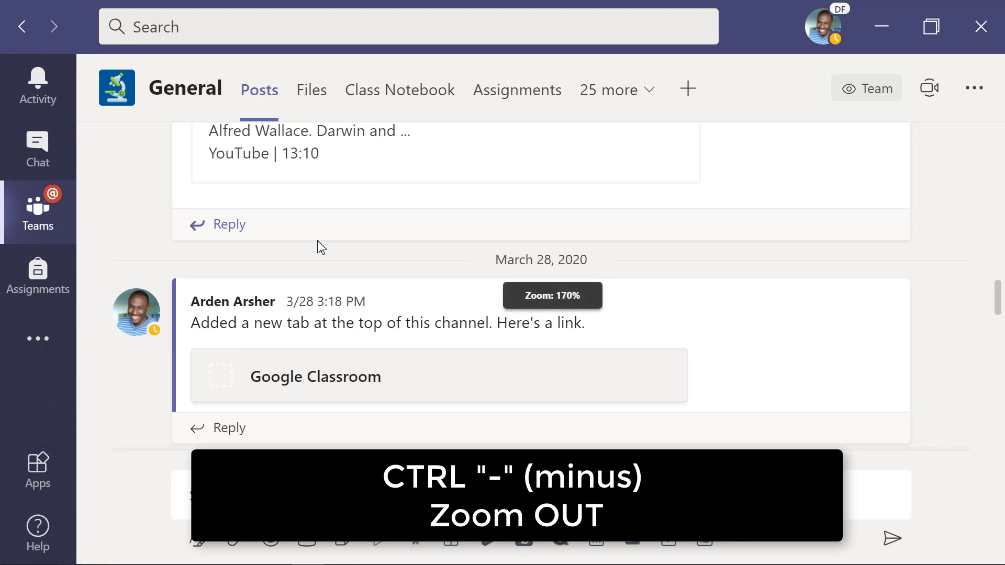
key("ctrl+minus")
key("ctrl+minus")
key("ctrl+minus")
key("ctrl+minus")
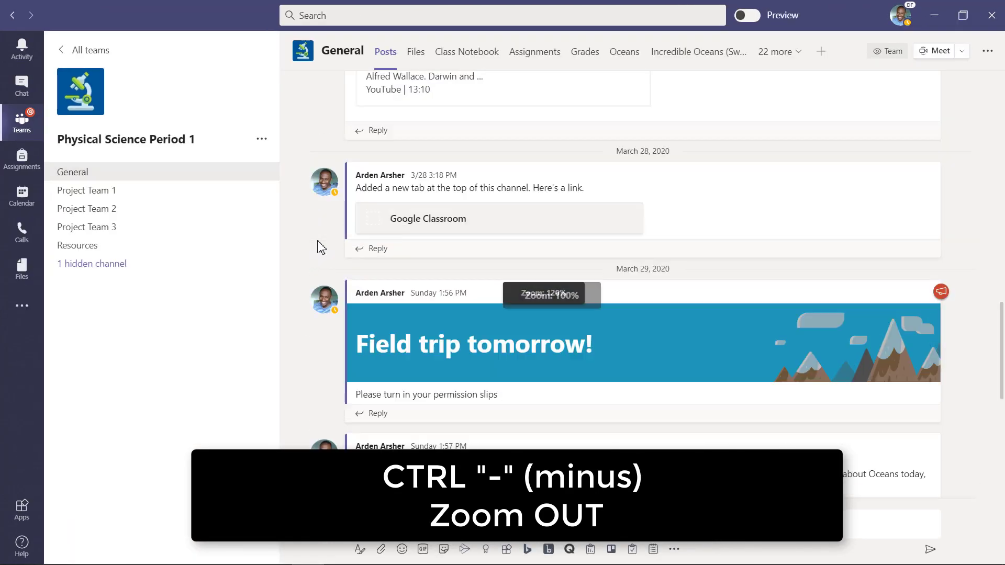
key("ctrl+minus")
key("ctrl+minus")
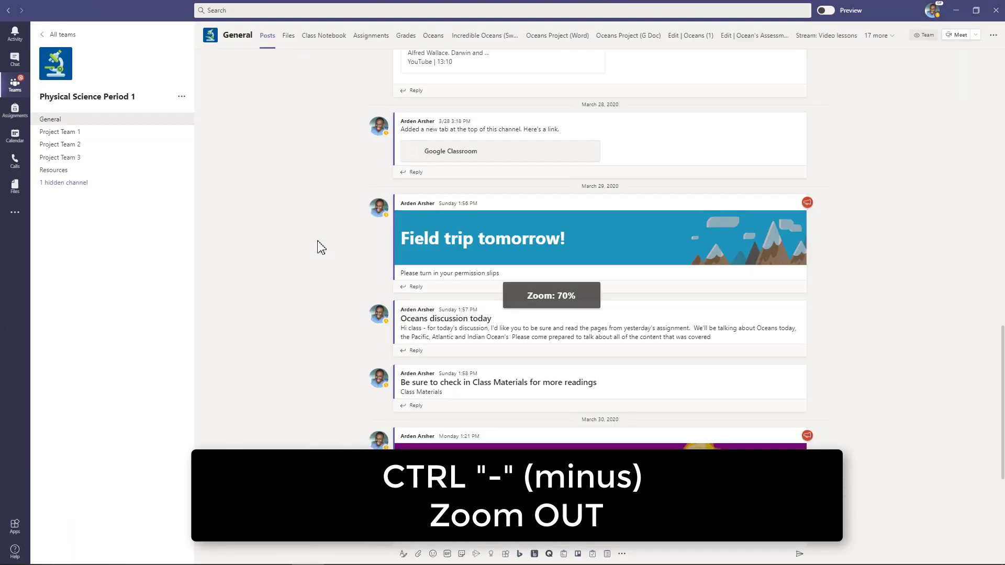
key("ctrl+minus")
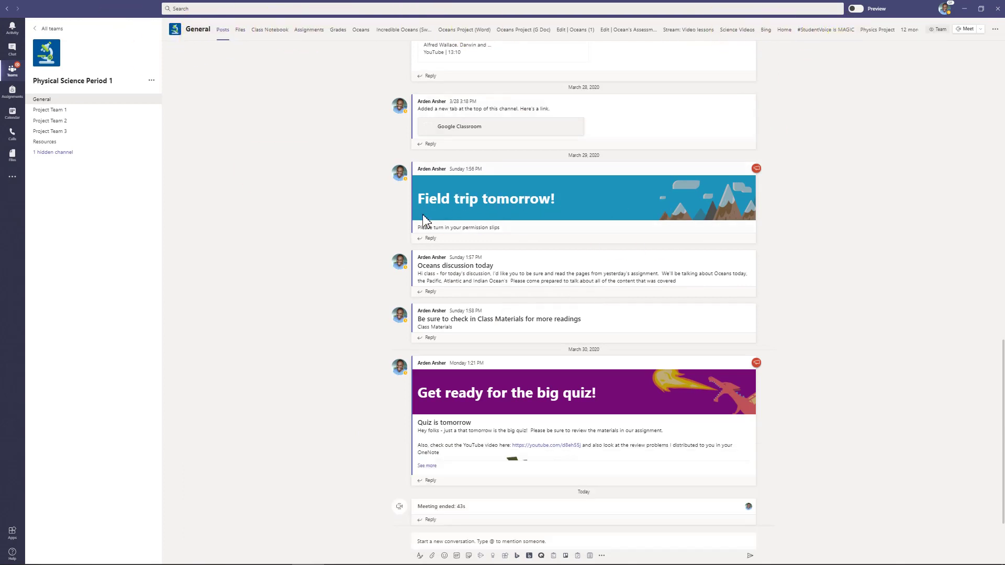
key("ctrl+plus")
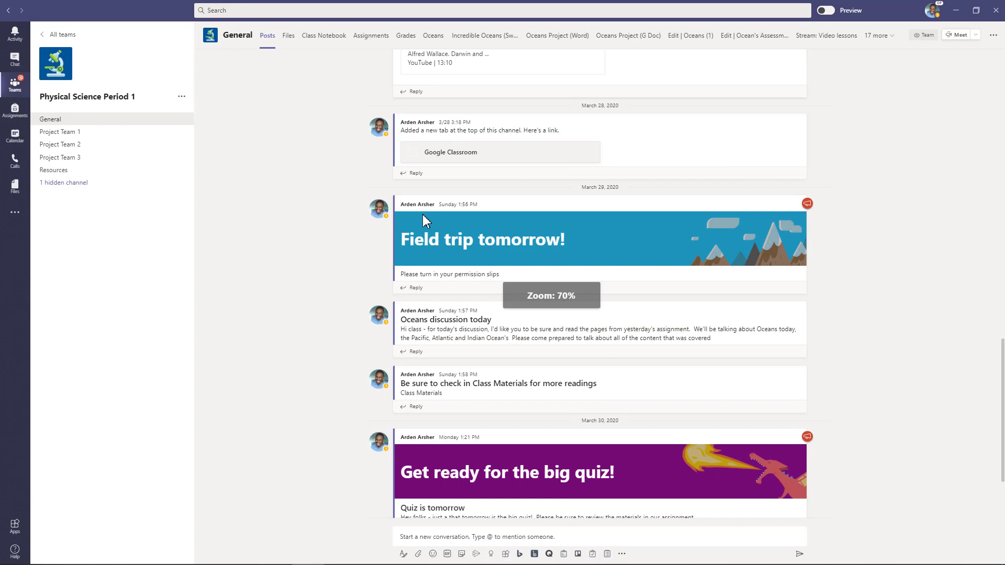
key("ctrl+plus")
key("ctrl+plus")
key("ctrl+plus")
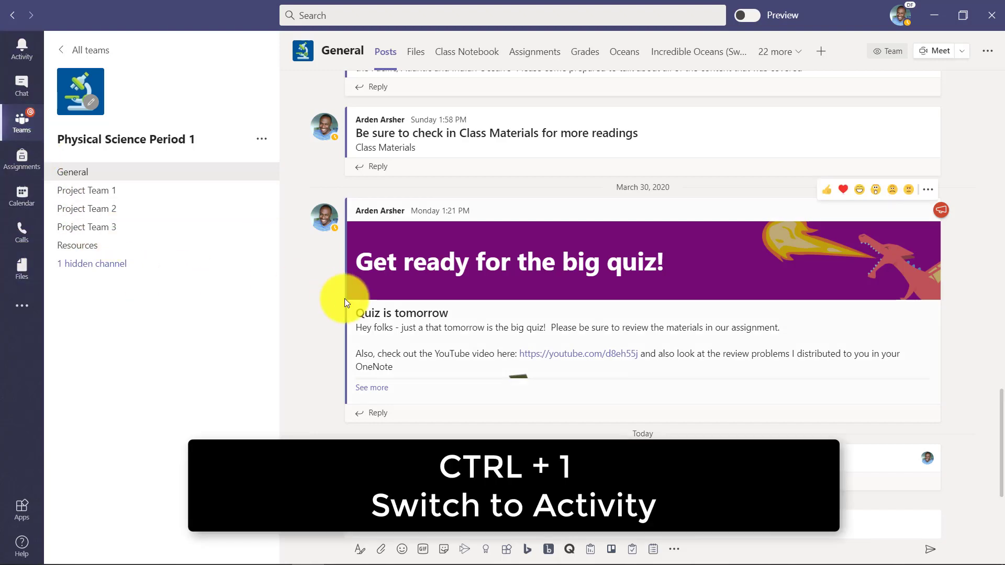
Cycle through Activity, Chat, Teams, Assignments, Calendar and Calls using Ctrl+1 through Ctrl+6
key("ctrl+1")
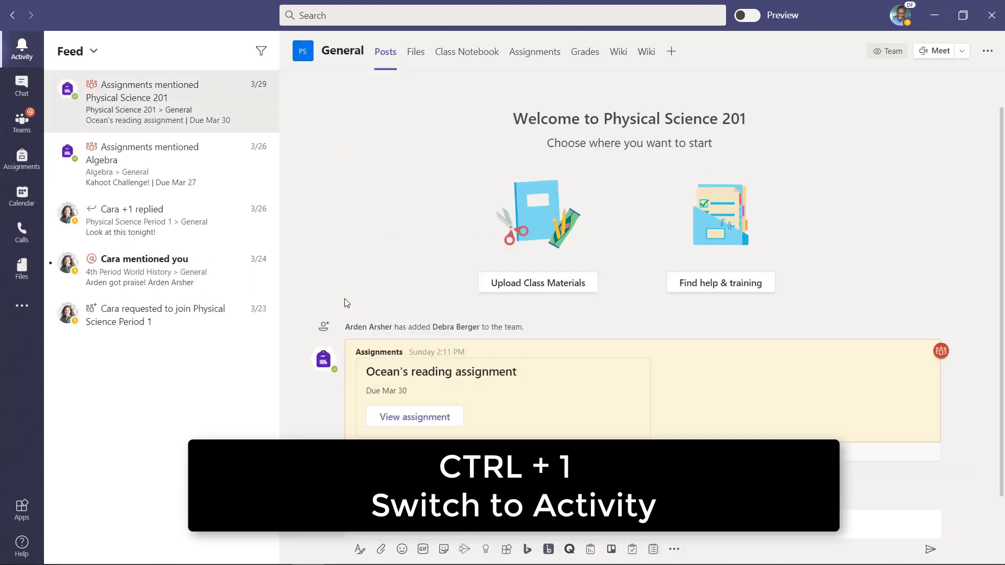
key("ctrl+2")
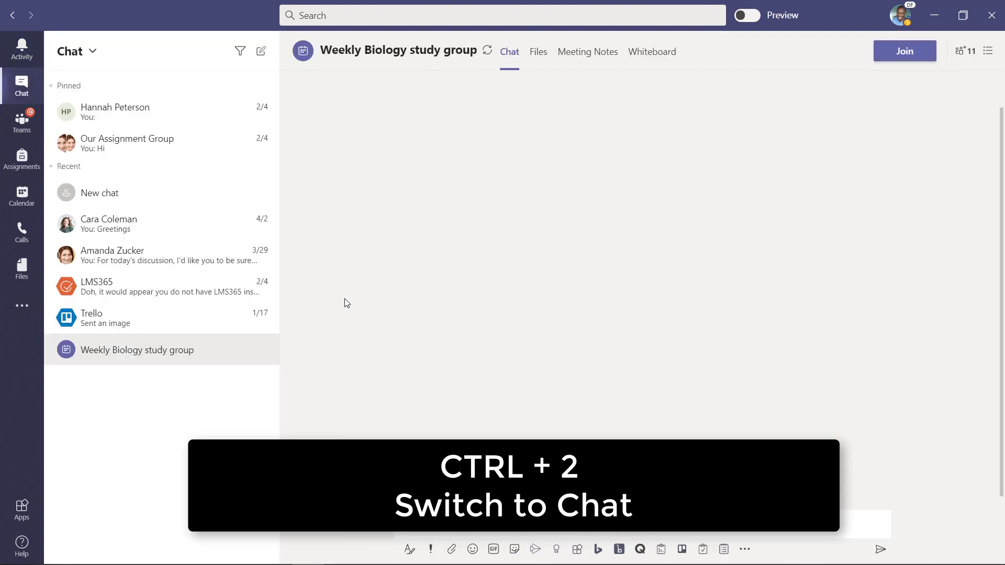
key("ctrl+3")
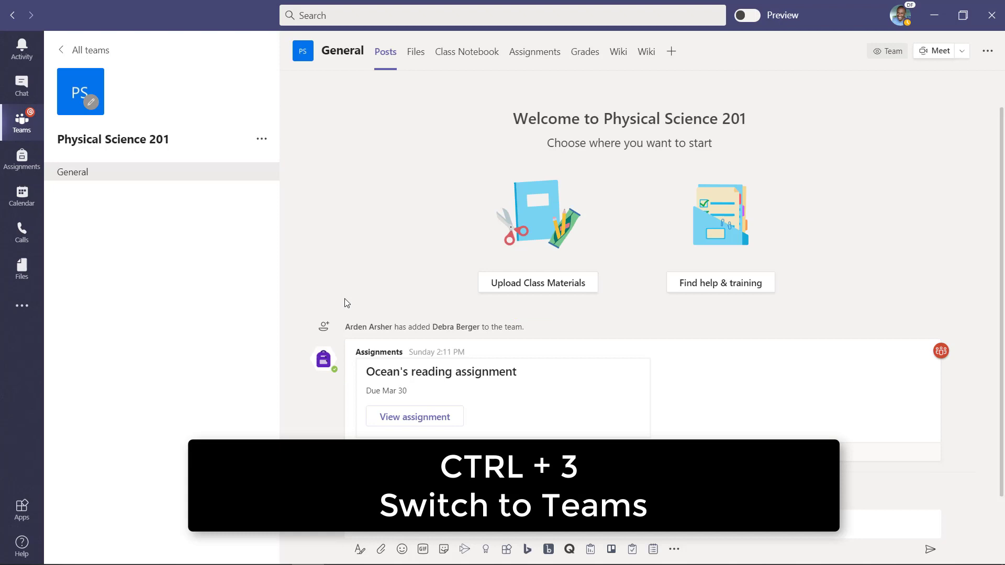
key("ctrl+4")
key("ctrl+5")
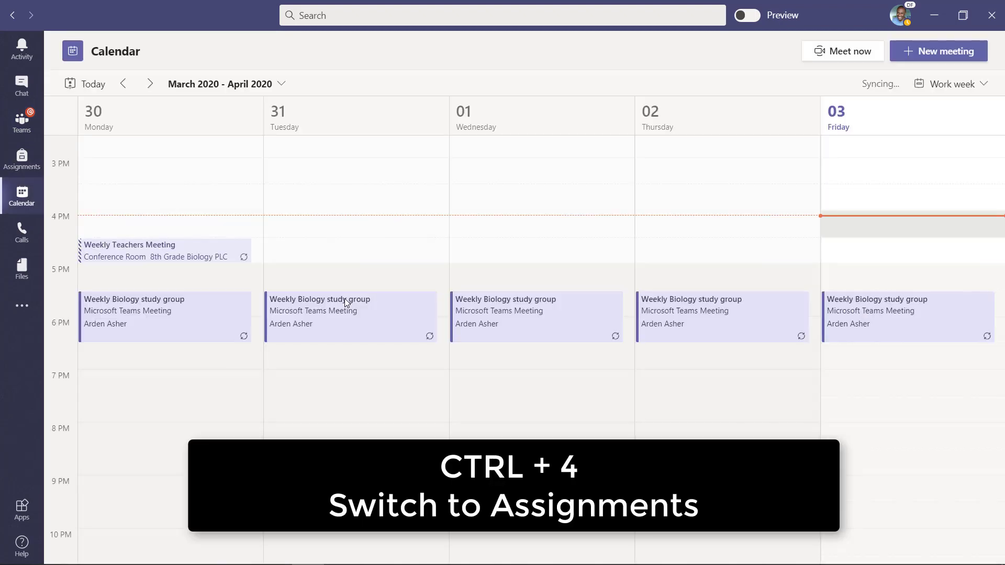
key("ctrl+6")
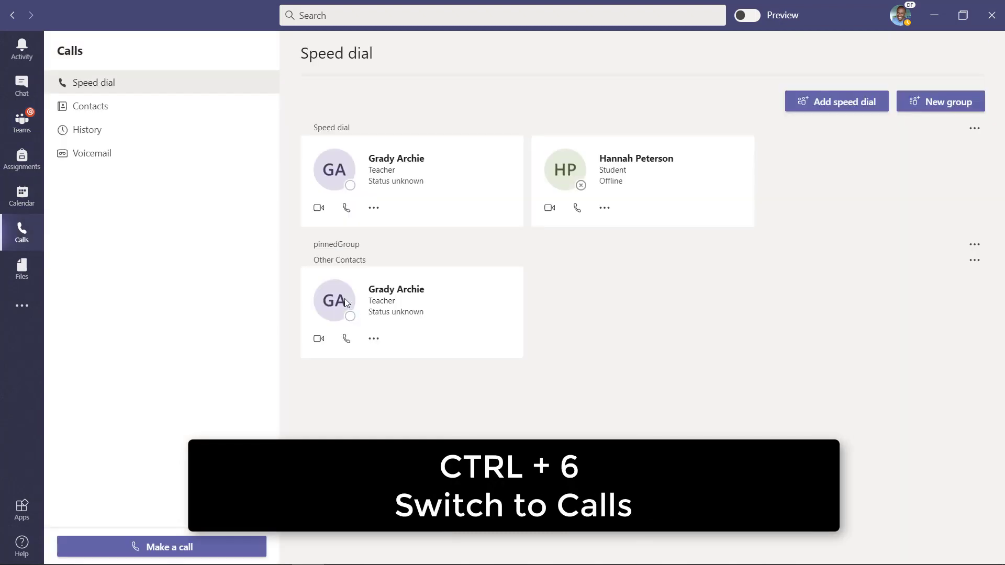